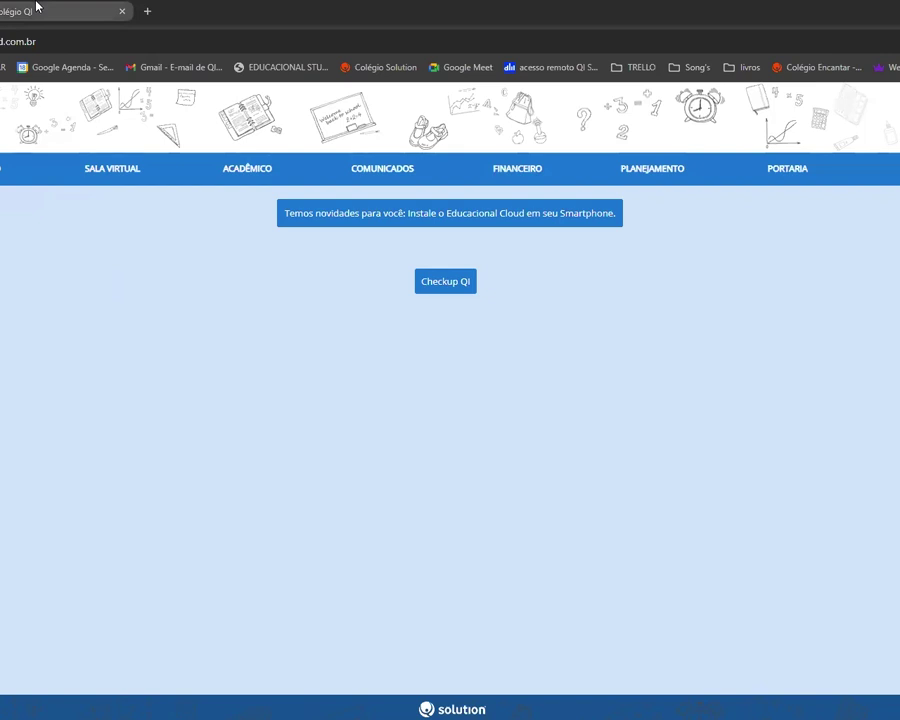
# - In the Artes class diary, mark the Ent and USO occurrences for the first listed student and save the record
pyautogui.moveTo(36, 6)
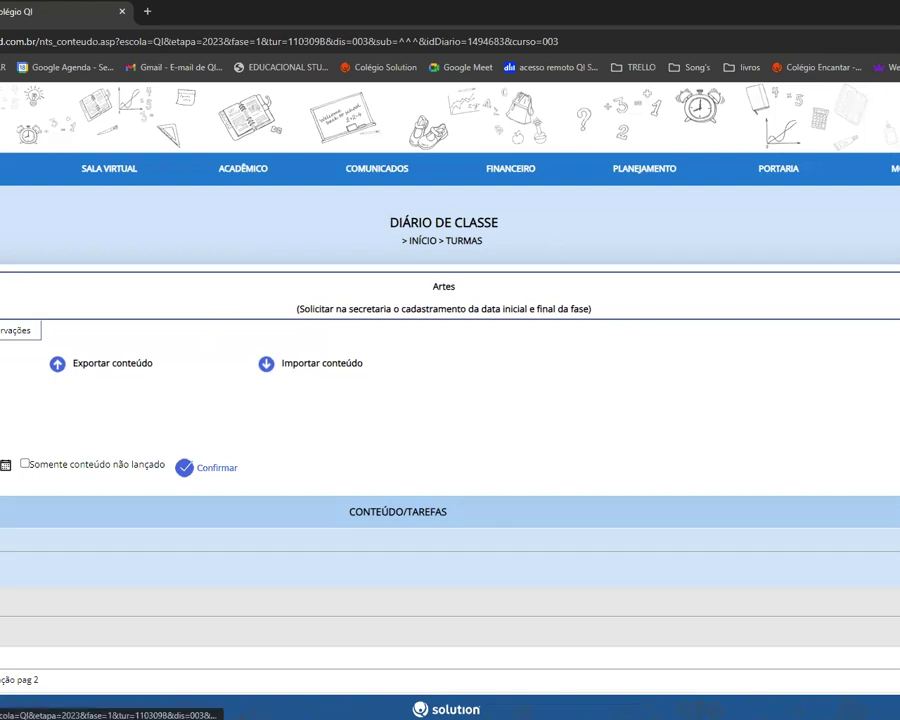
pyautogui.click(2, 330)
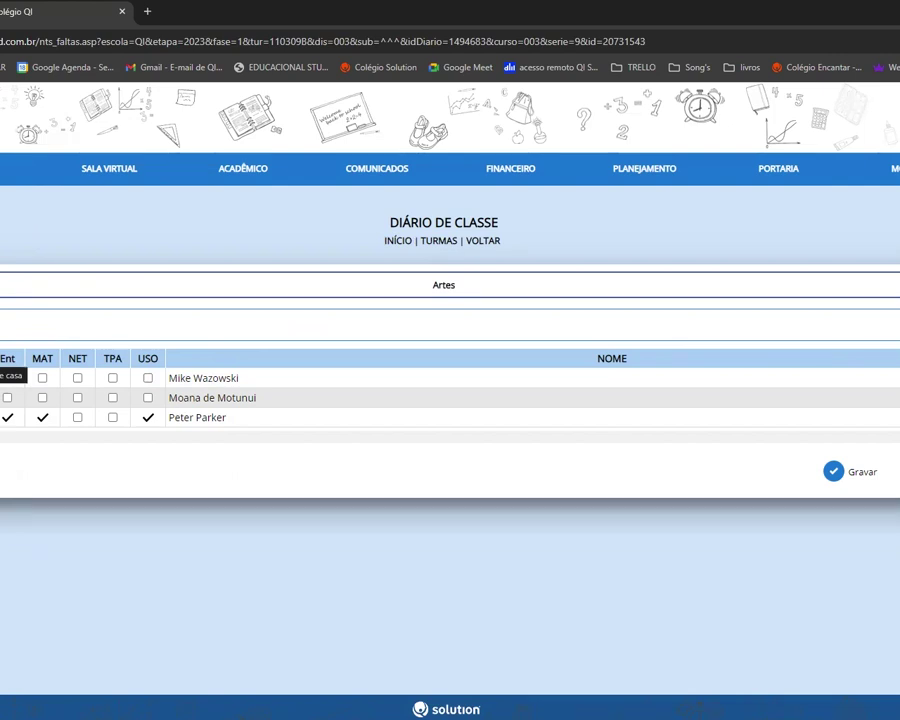
pyautogui.click(7, 378)
pyautogui.click(7, 378)
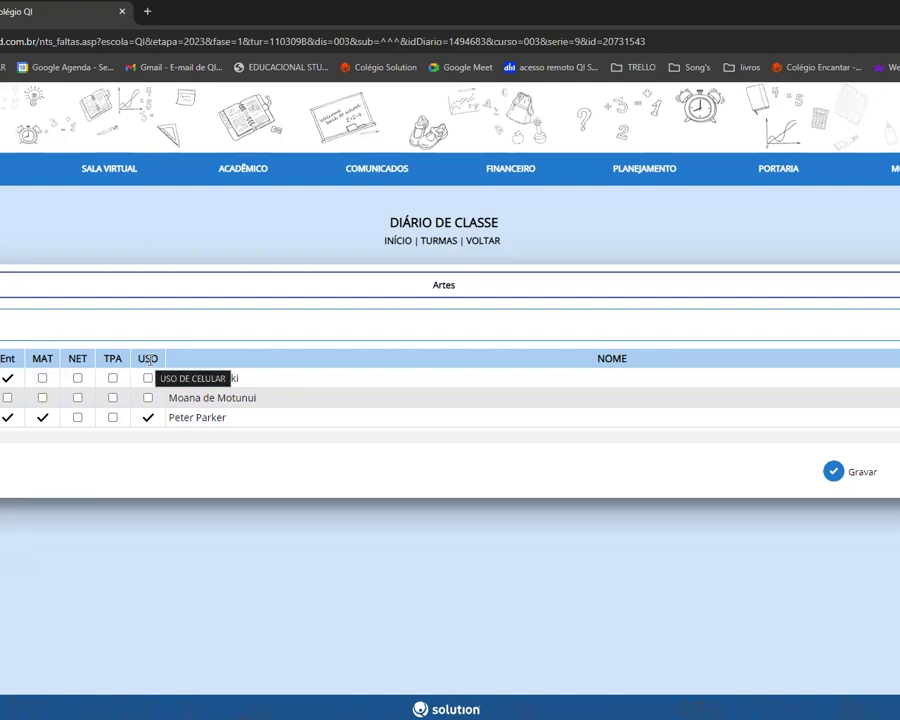
pyautogui.click(148, 378)
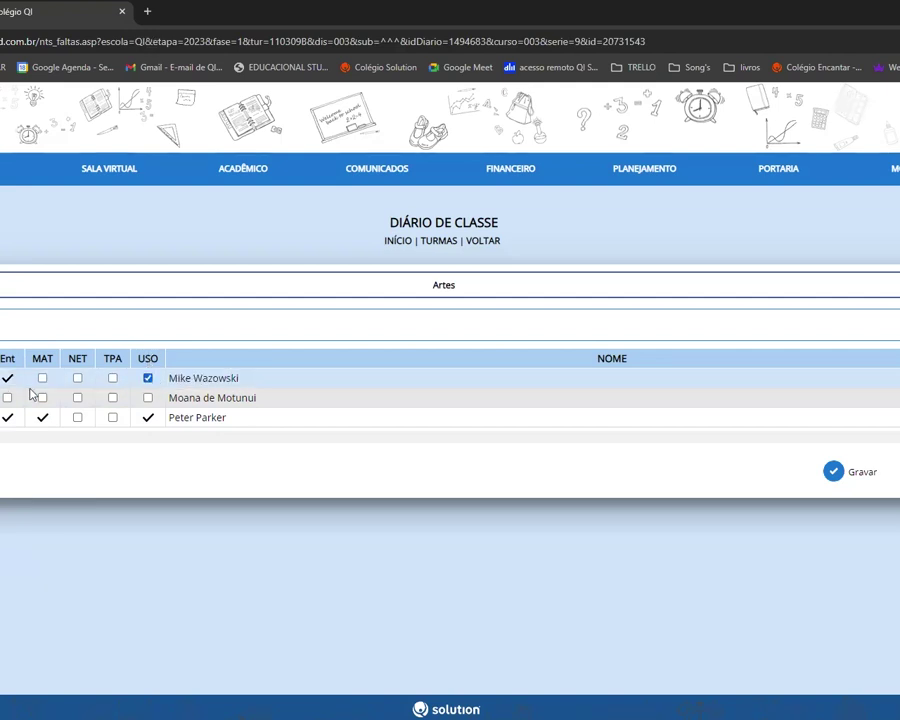
pyautogui.click(851, 474)
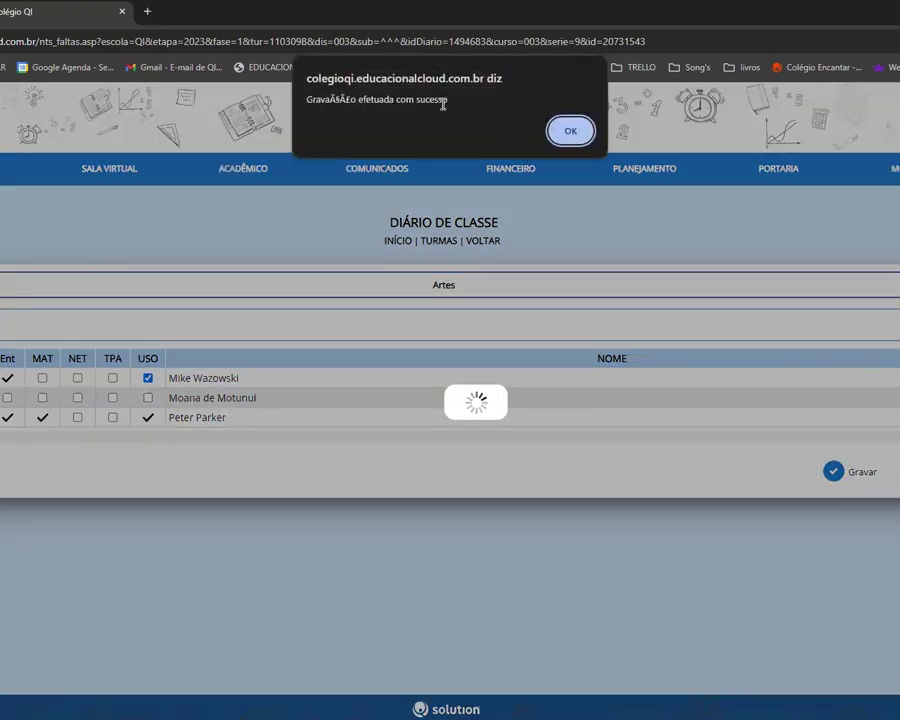
pyautogui.click(571, 137)
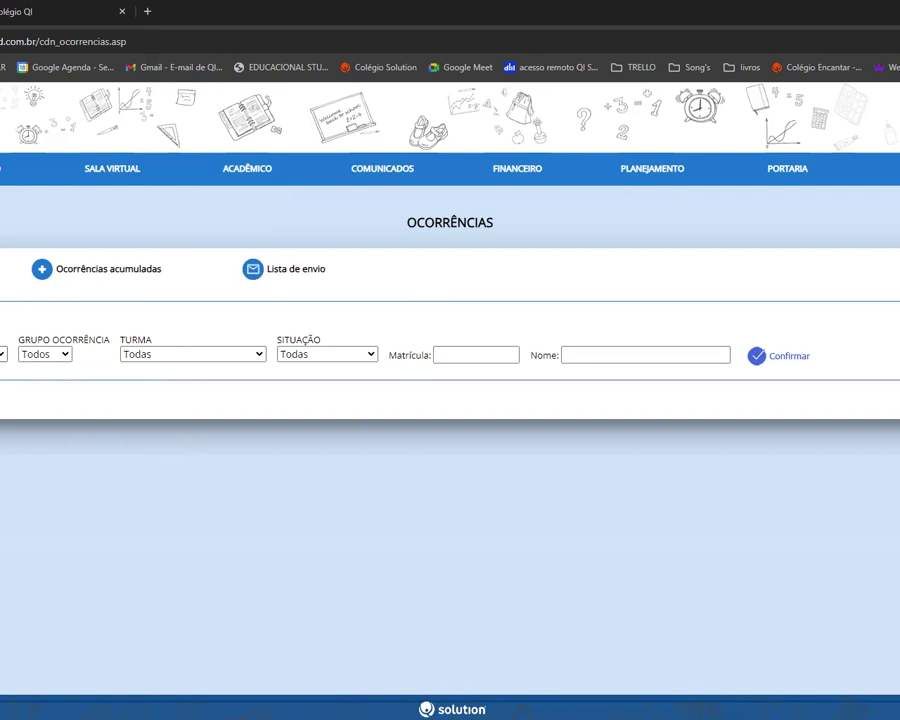
# - Filter the Ocorrências list by occurrence type and start a new occurrence of the type 1-Não entrou tarefa de casa
pyautogui.click(3, 354)
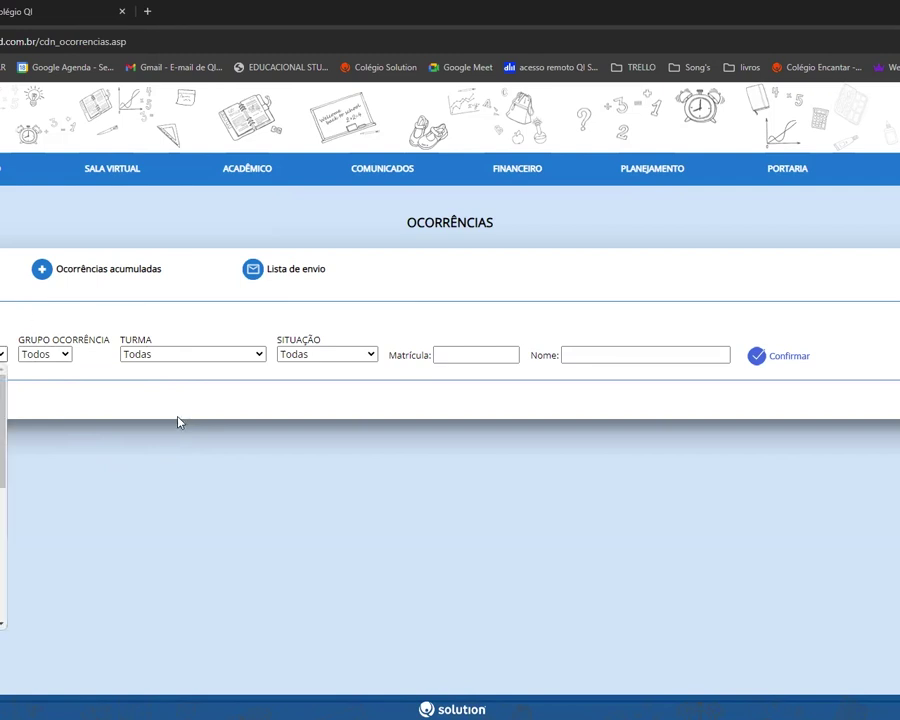
pyautogui.press('Return')
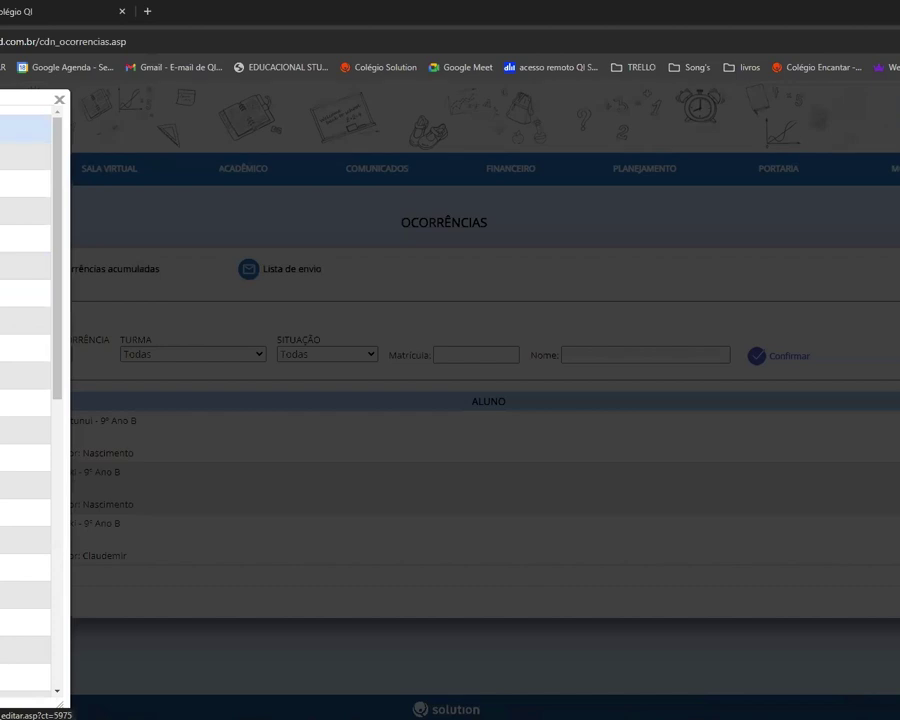
pyautogui.click(25, 130)
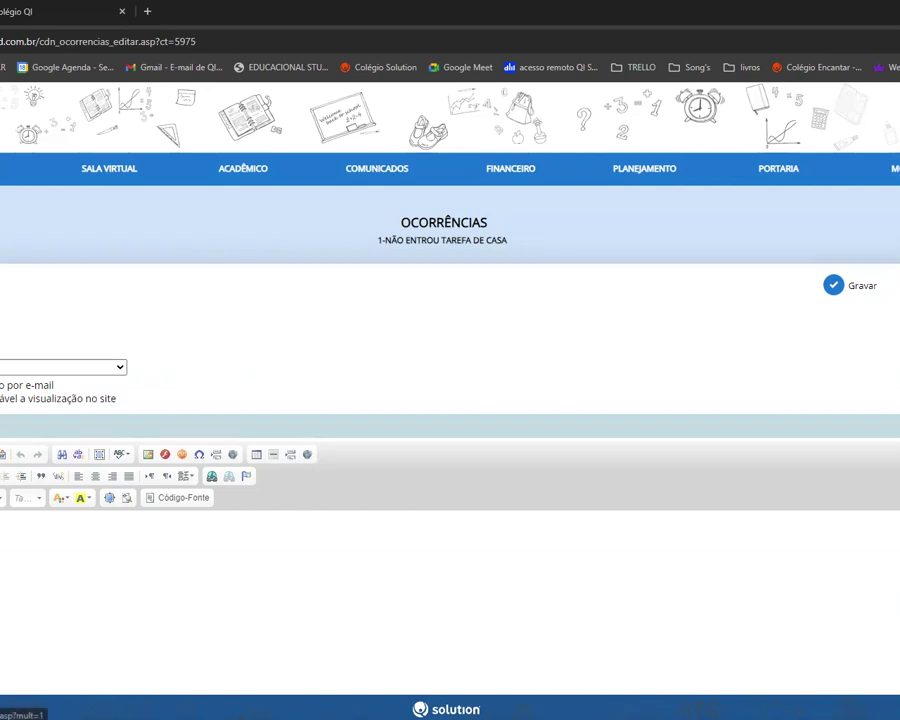
# - Add the third listed student of class 9º Ano B to the occurrence
pyautogui.click(45, 258)
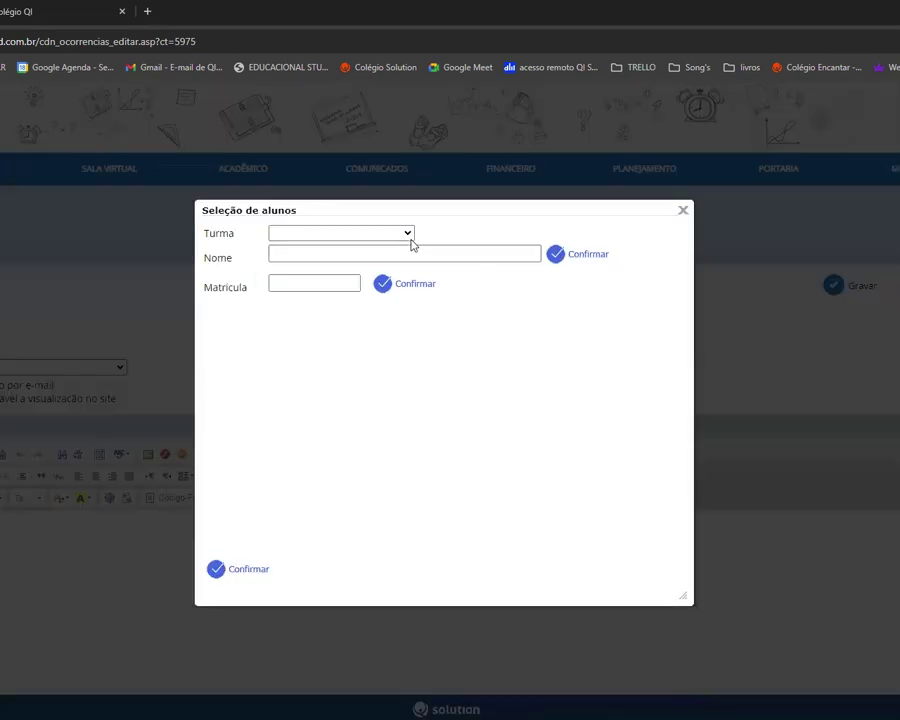
pyautogui.click(372, 233)
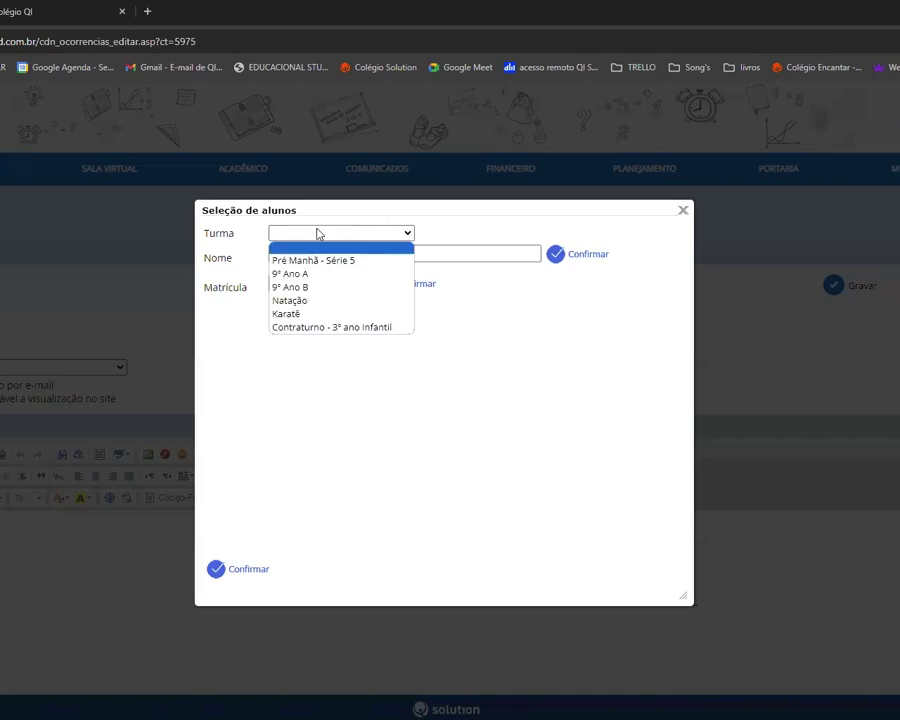
pyautogui.click(297, 289)
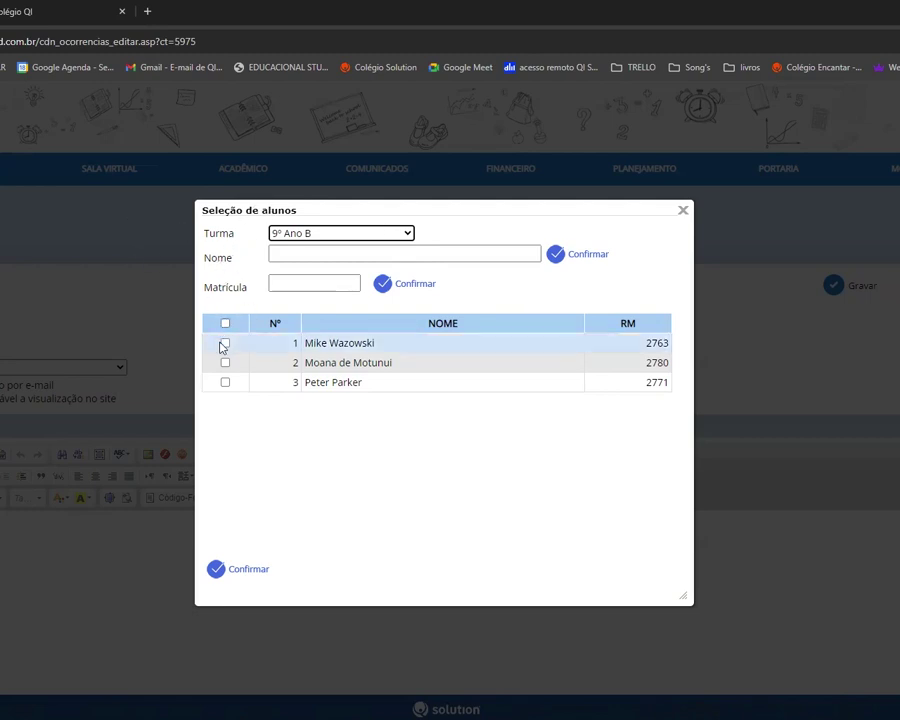
pyautogui.click(225, 382)
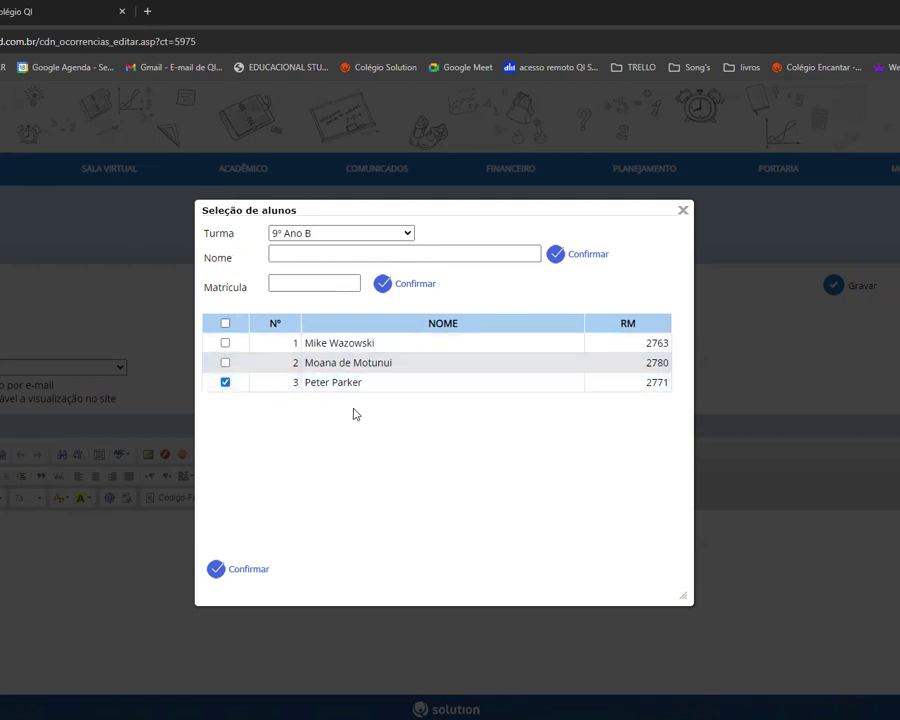
pyautogui.click(225, 363)
pyautogui.click(225, 362)
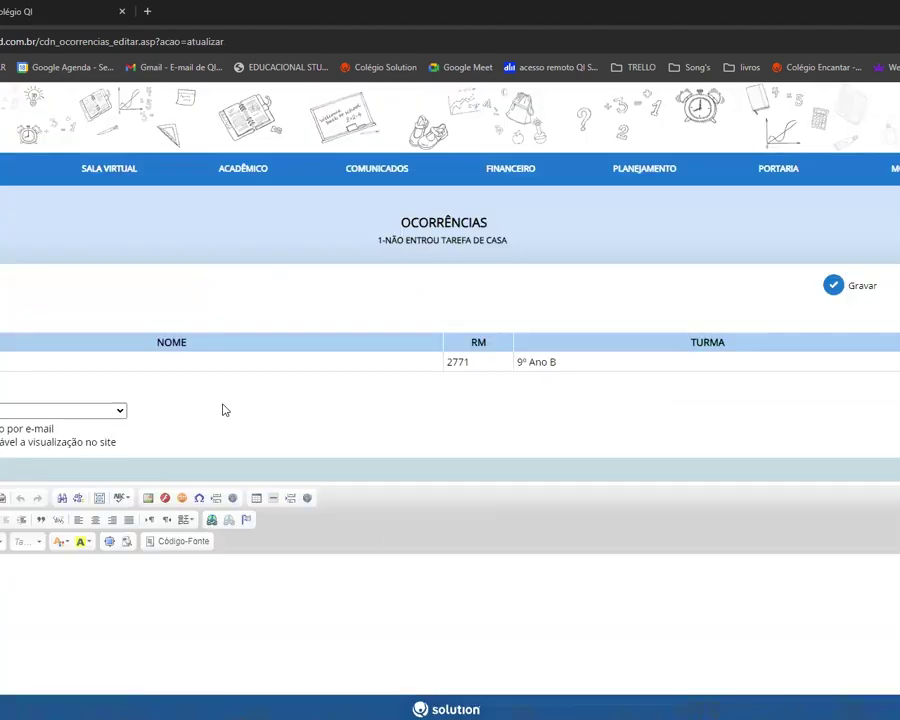
# - Choose Artes as the subject of the occurrence
pyautogui.scroll(-1, 115, 335)
pyautogui.click(115, 338)
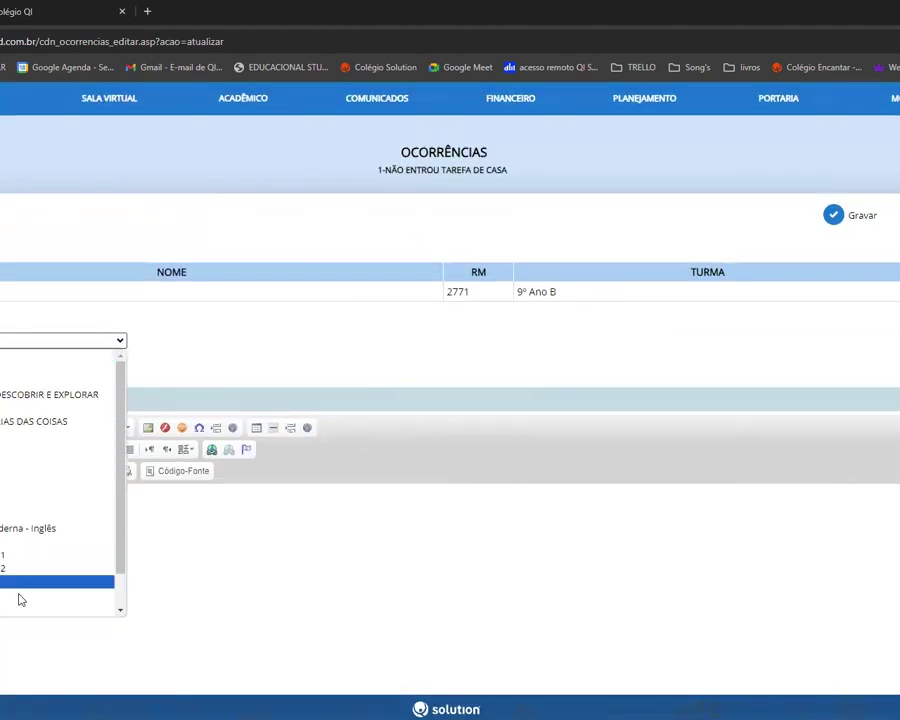
pyautogui.click(278, 344)
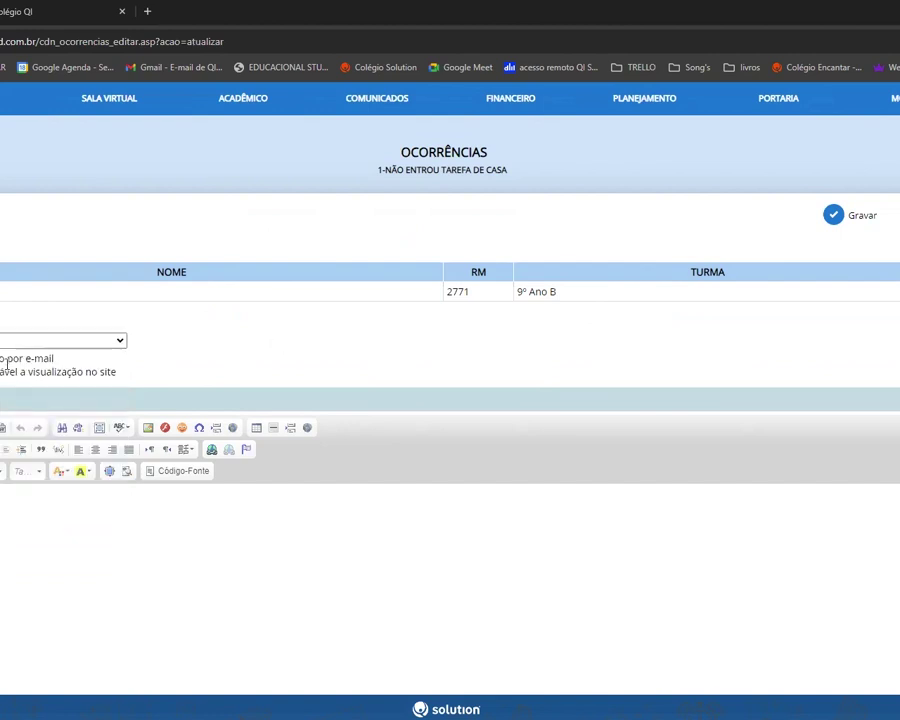
# - Review the e-mail sending and site visibility options and the description area, and save the occurrence
pyautogui.scroll(-1, 5, 362)
pyautogui.moveTo(1, 288); pyautogui.dragTo(58, 290)
pyautogui.click(2, 288)
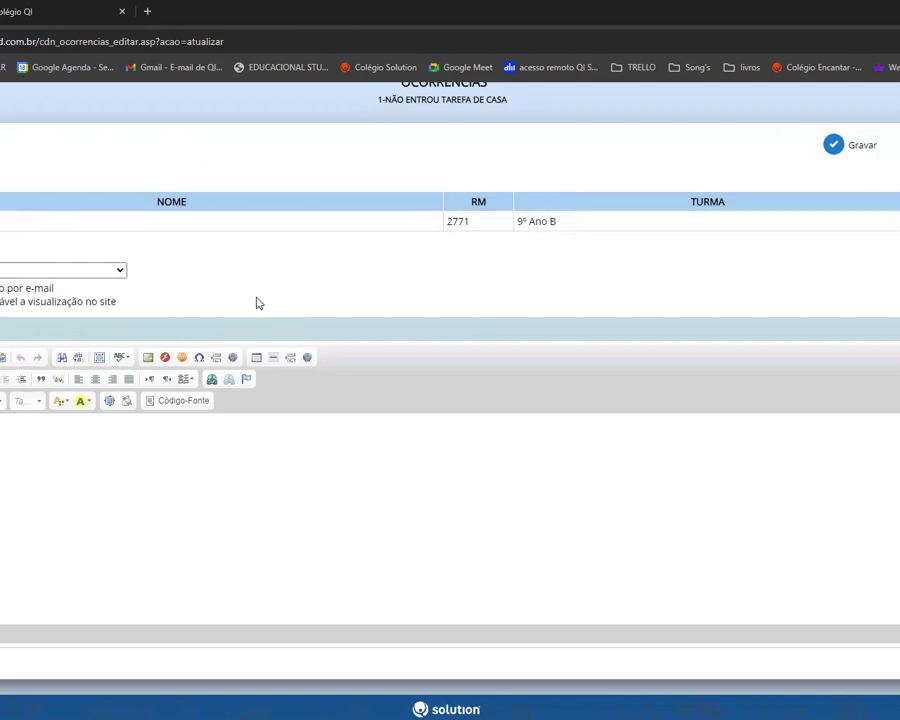
pyautogui.scroll(2, 240, 324)
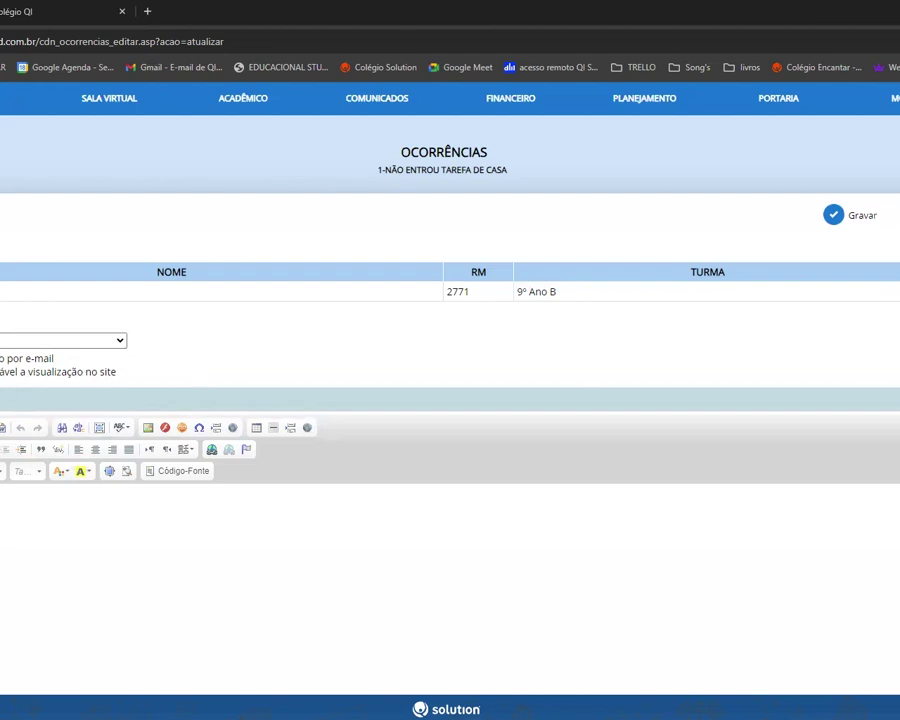
pyautogui.scroll(-2, 689, 472)
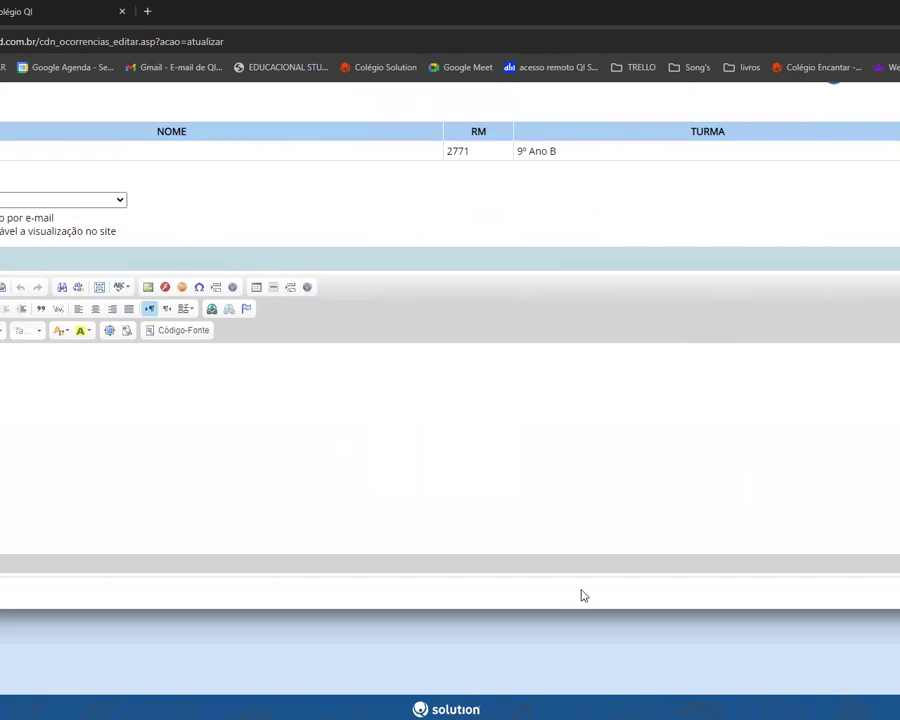
pyautogui.scroll(2, 662, 488)
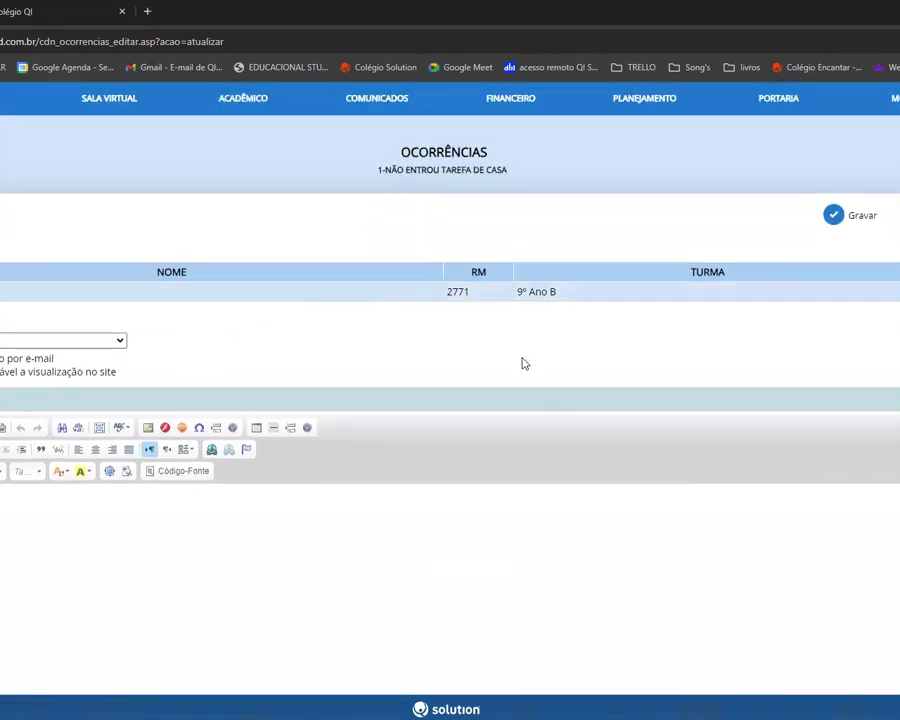
pyautogui.scroll(1, 698, 520)
pyautogui.scroll(1, 698, 520)
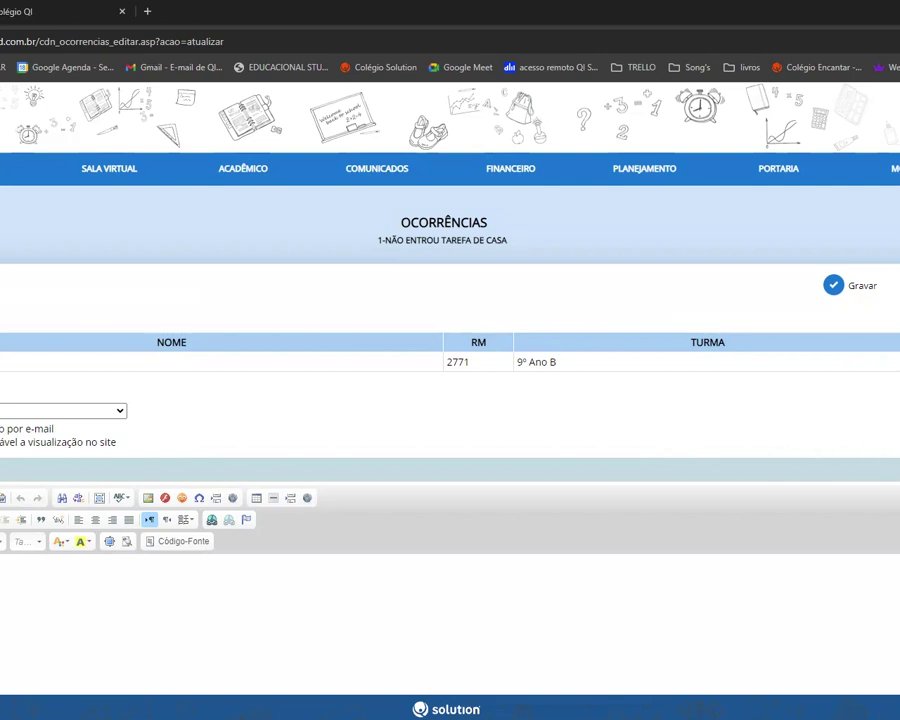
pyautogui.click(860, 289)
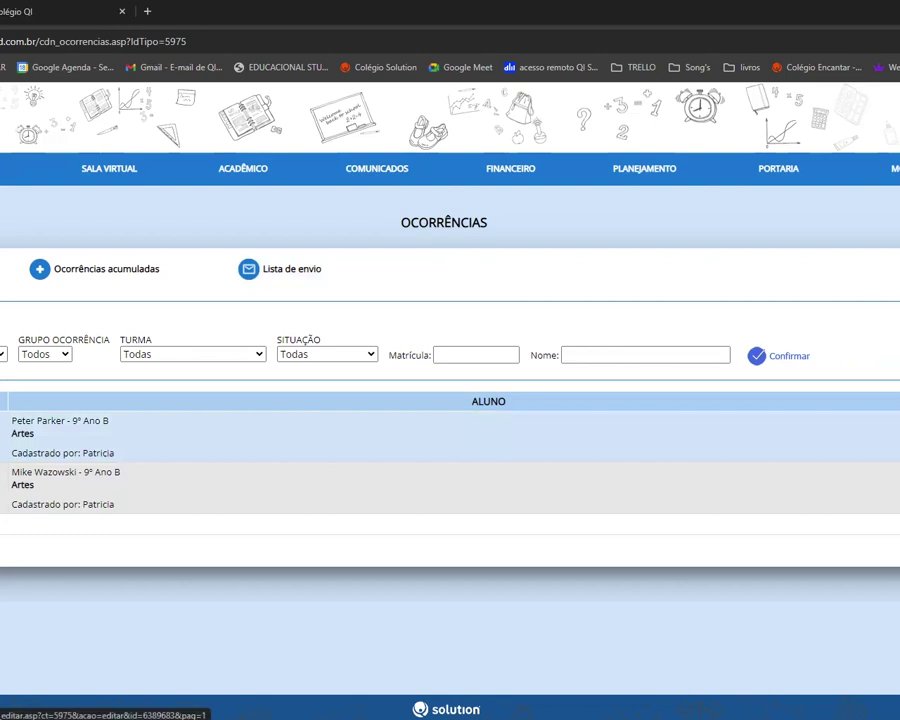
# - Open the occurrences sending list and examine the entries 1-Não entrou tarefa de casa and USO DE CELULAR
pyautogui.click(679, 455)
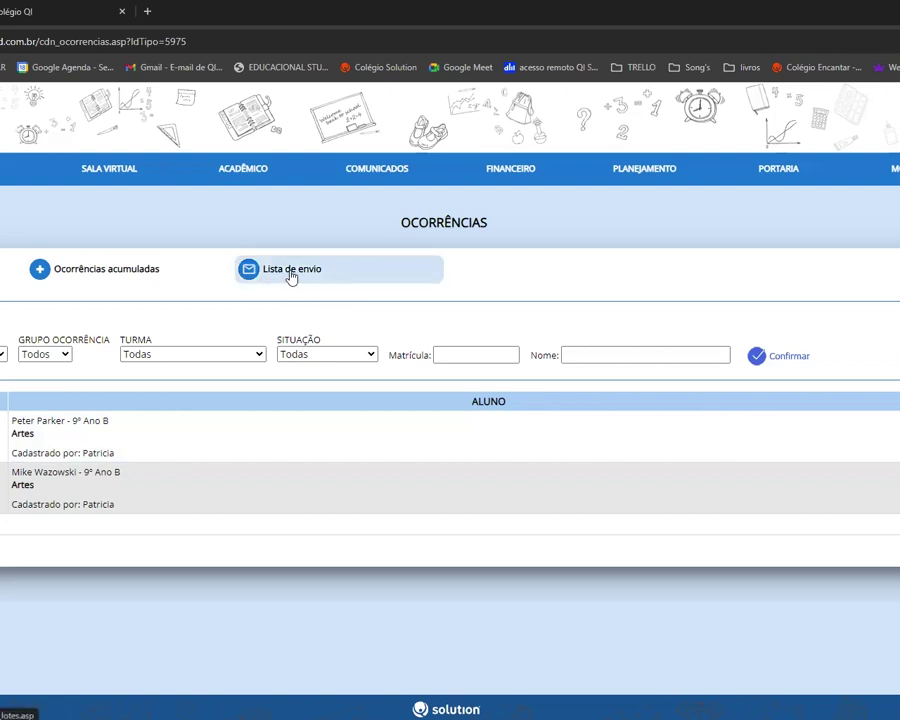
pyautogui.click(298, 270)
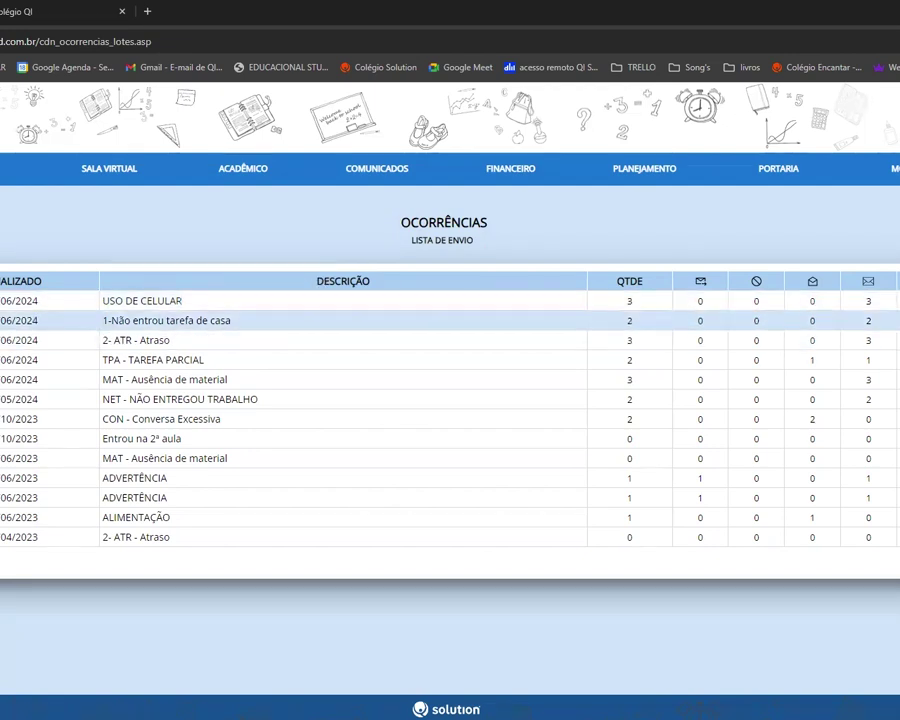
pyautogui.moveTo(44, 318); pyautogui.dragTo(1, 320)
pyautogui.click(111, 319)
pyautogui.moveTo(111, 319); pyautogui.dragTo(221, 320)
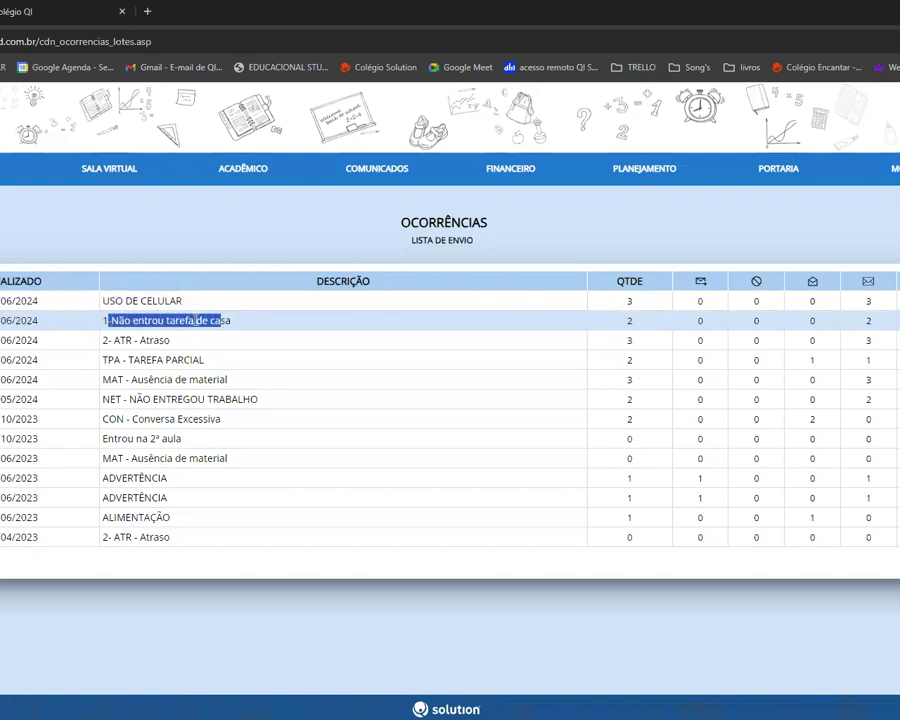
pyautogui.click(105, 320)
pyautogui.moveTo(5, 300); pyautogui.dragTo(105, 297)
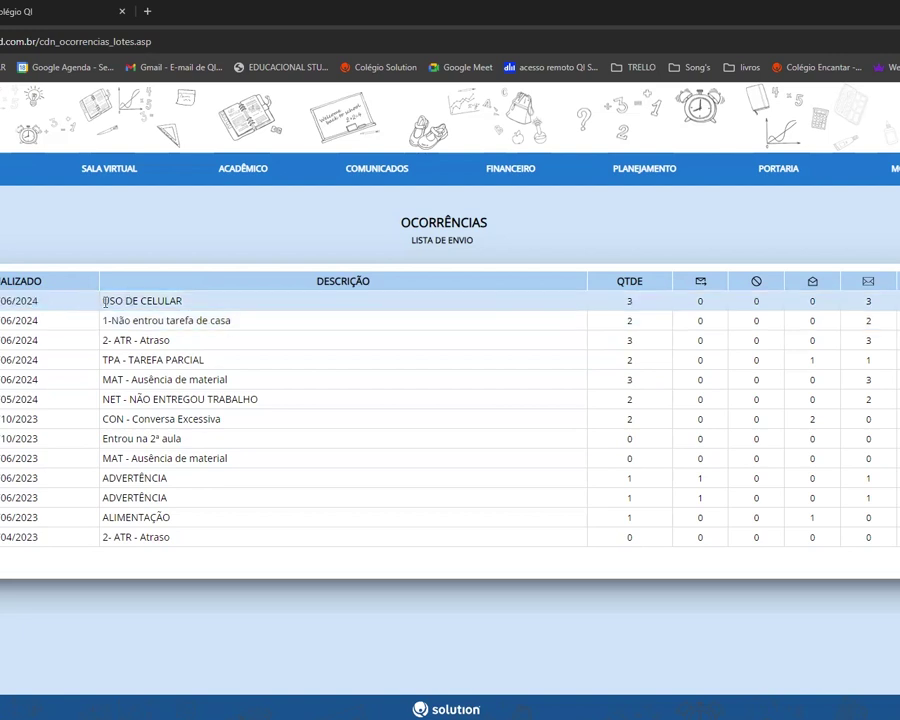
pyautogui.moveTo(104, 300); pyautogui.dragTo(182, 301)
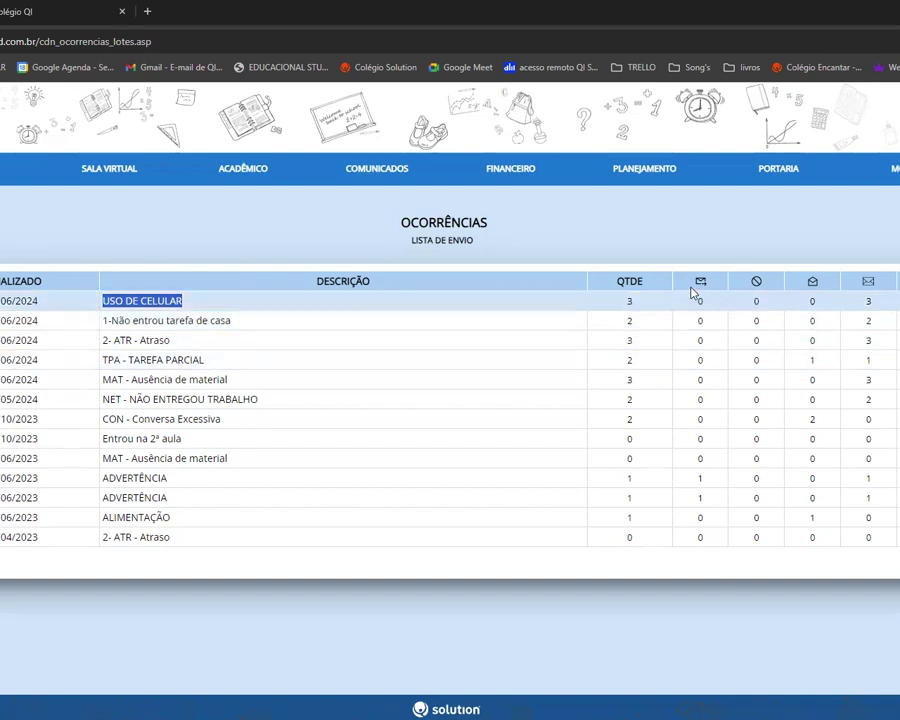
# - View the students included in the 1-Não entrou tarefa de casa batch and return to the portal's home page
pyautogui.click(630, 325)
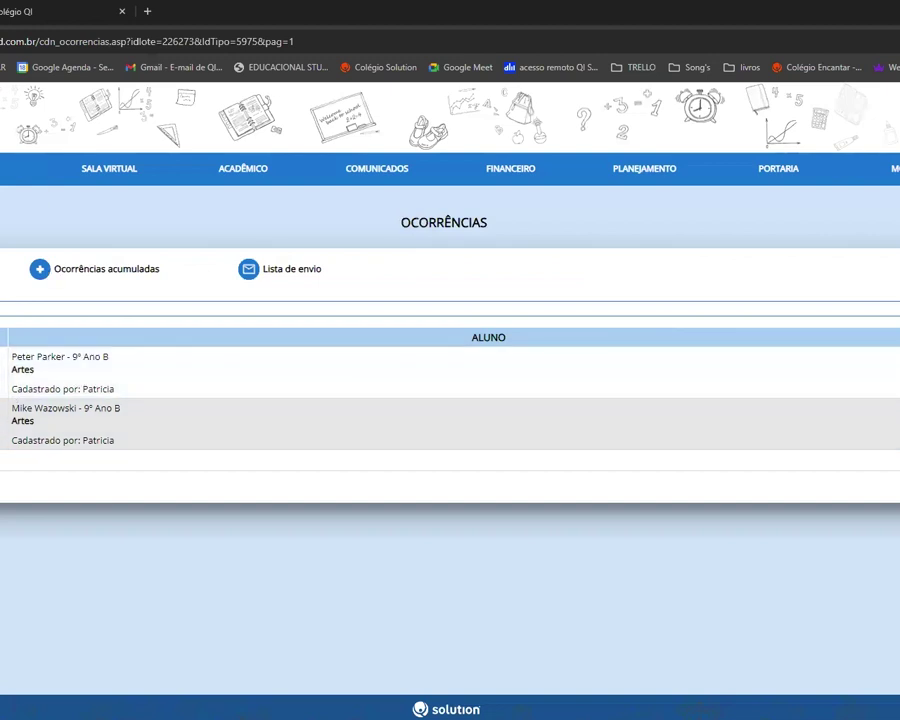
pyautogui.hotkey('alt', 'Left')
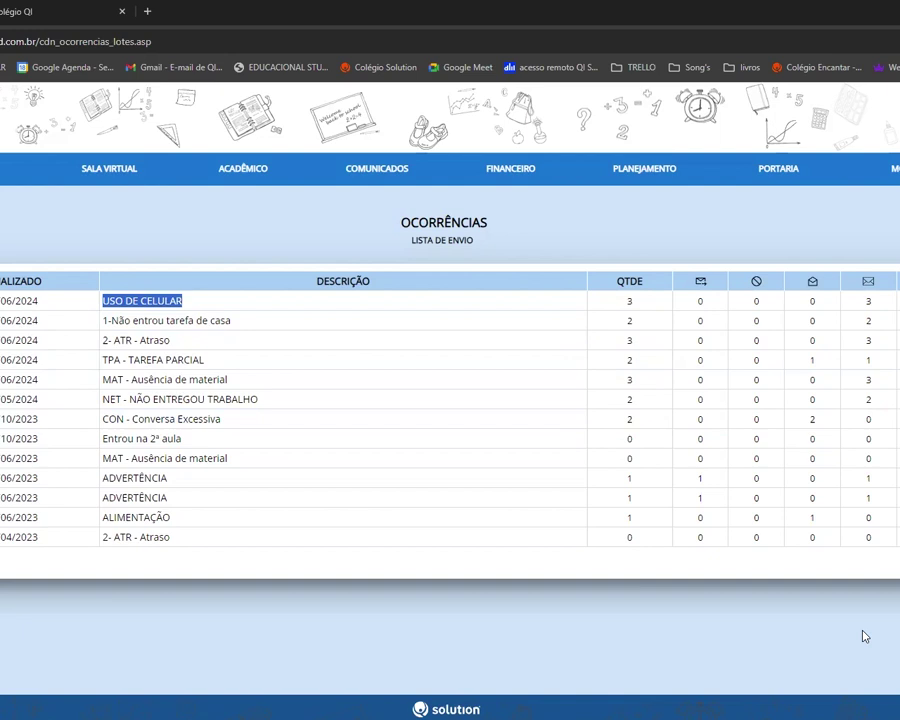
pyautogui.click(143, 238)
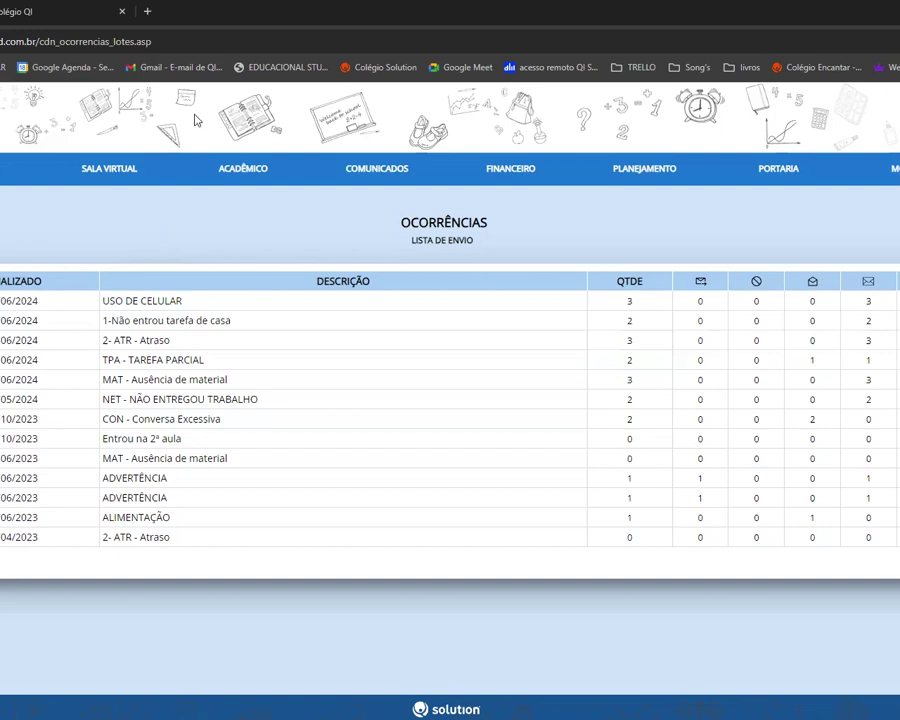
pyautogui.hotkey('alt', 'Left')
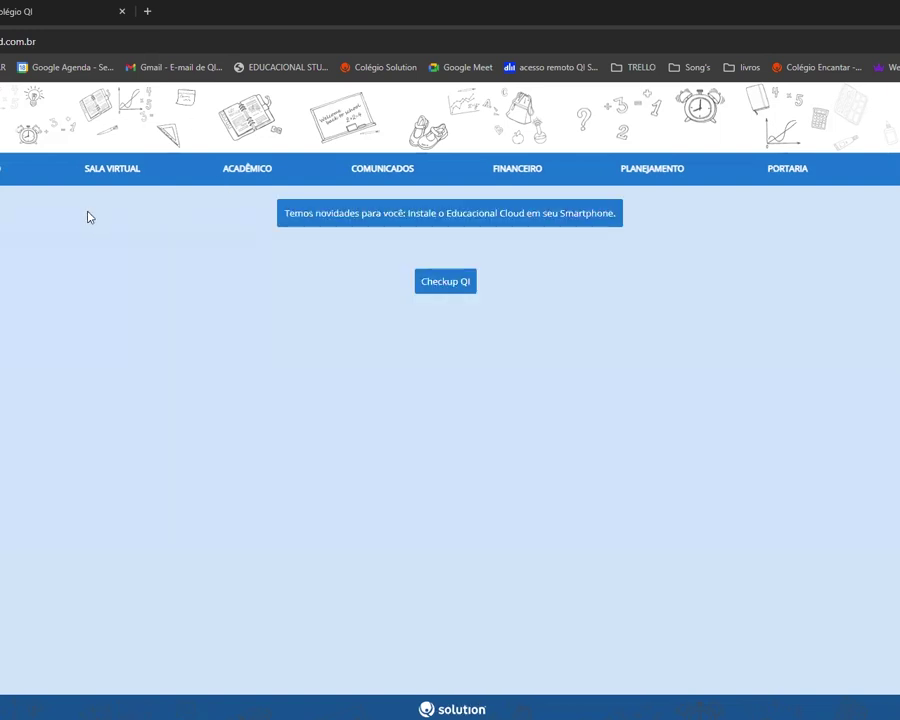